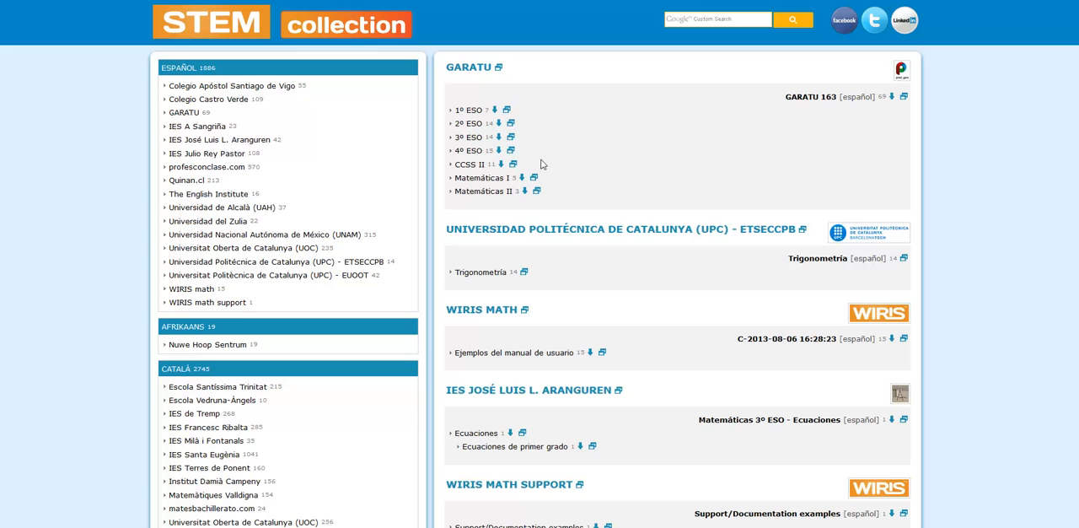
# - Expand WIRIS math's "Ejemplos del manual de usuario" and preview question "01. Un ejemplo sencillo: Determinante de una matriz"
pyautogui.scroll(-3, 898, 279)
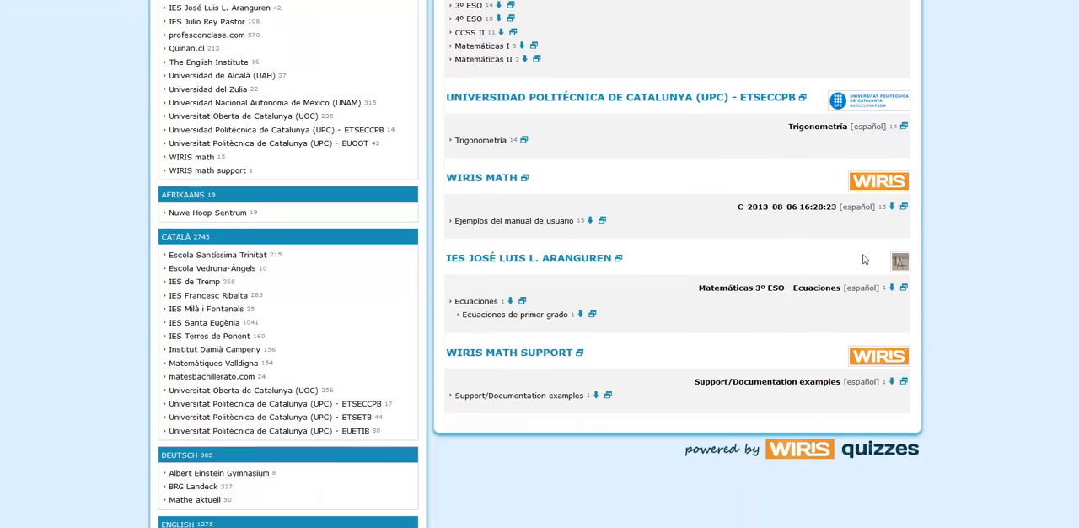
pyautogui.scroll(3, 827, 237)
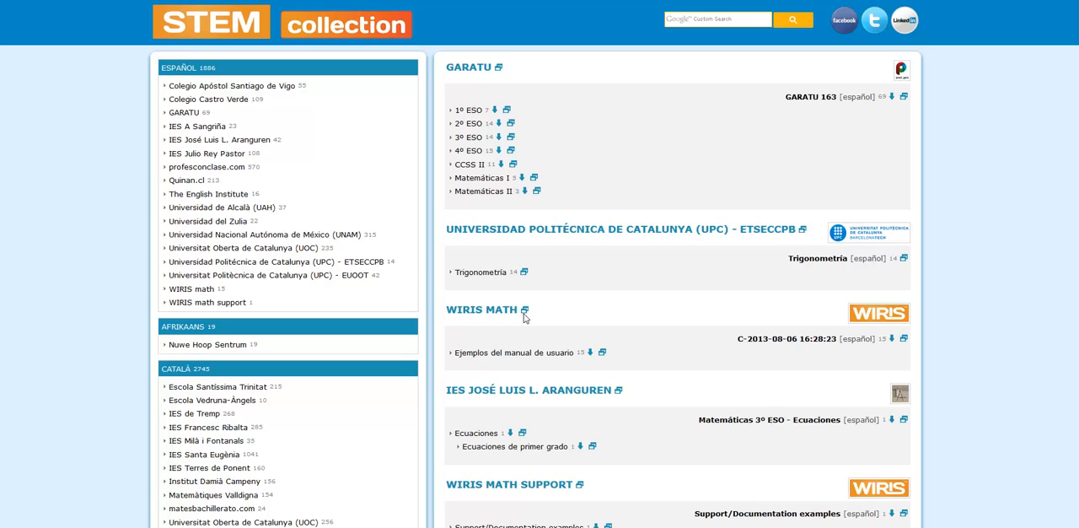
pyautogui.click(510, 354)
pyautogui.scroll(-1, 510, 358)
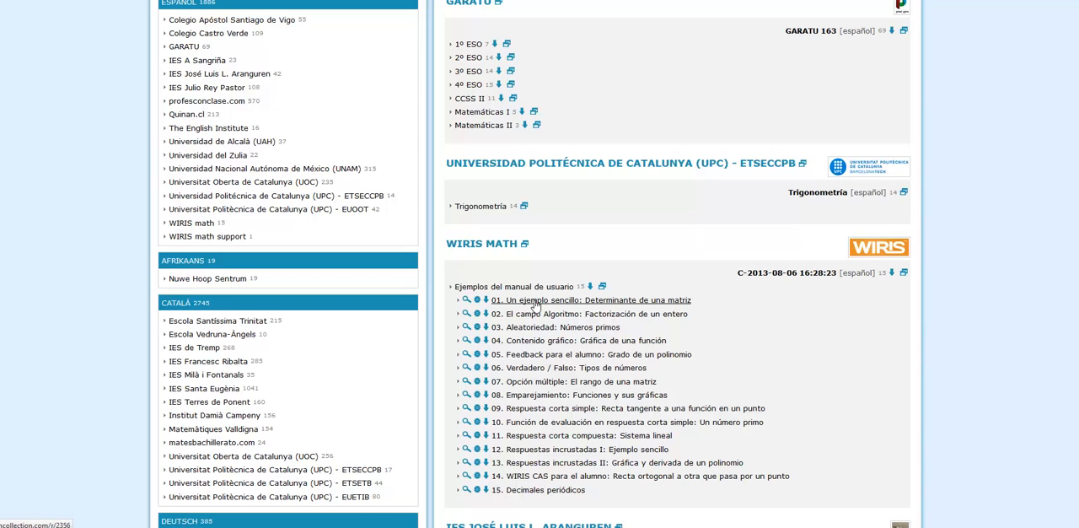
pyautogui.click(469, 302)
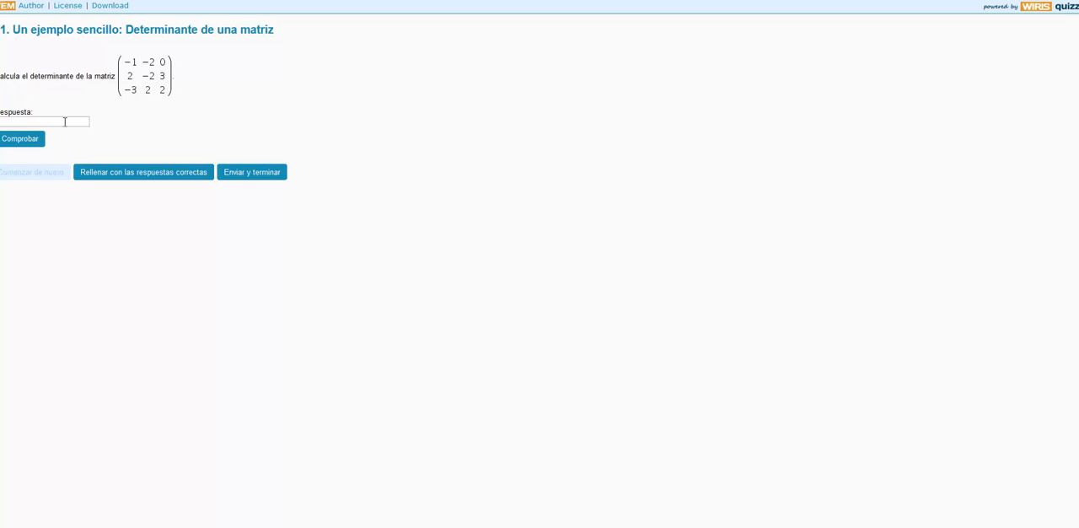
# - Check the determinant question with a blank answer, fill in the correct answer, and restart the question
pyautogui.click(45, 125)
pyautogui.click(21, 142)
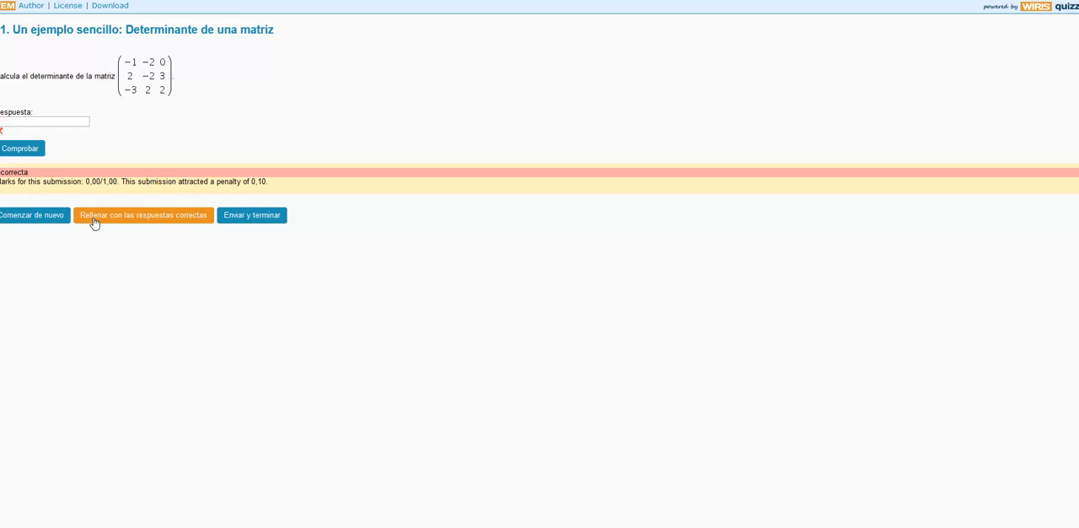
pyautogui.click(157, 218)
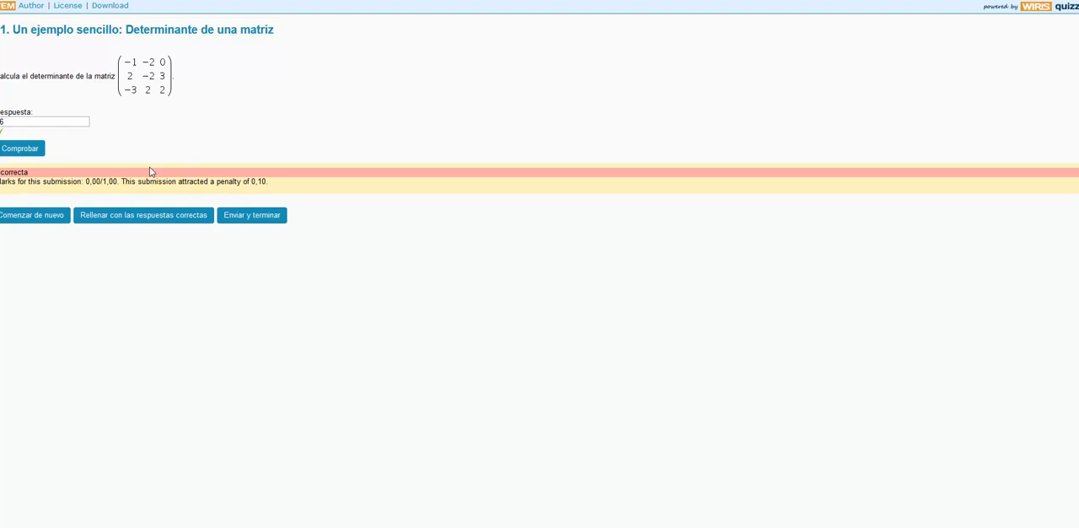
pyautogui.click(21, 218)
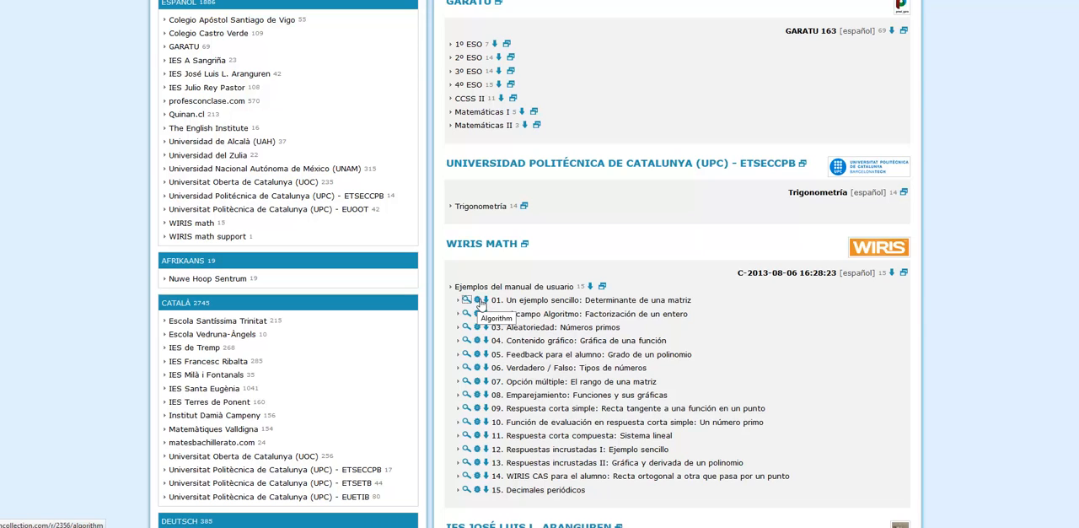
# - Open the algorithm of question 01 from the collection list and edit the mathematical properties of Respuesta 1 (#sol)
pyautogui.click(478, 301)
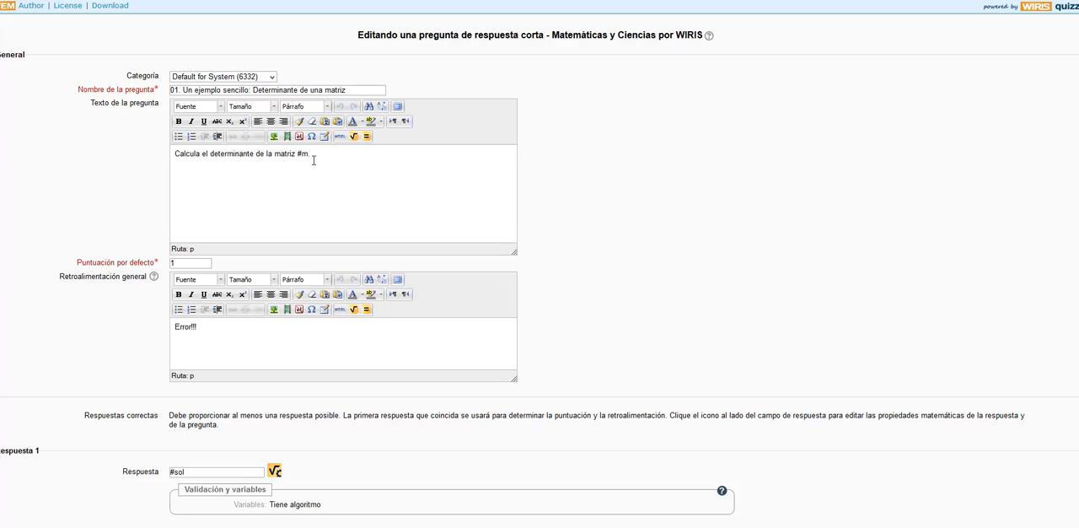
pyautogui.write('.')
pyautogui.scroll(-3, 308, 168)
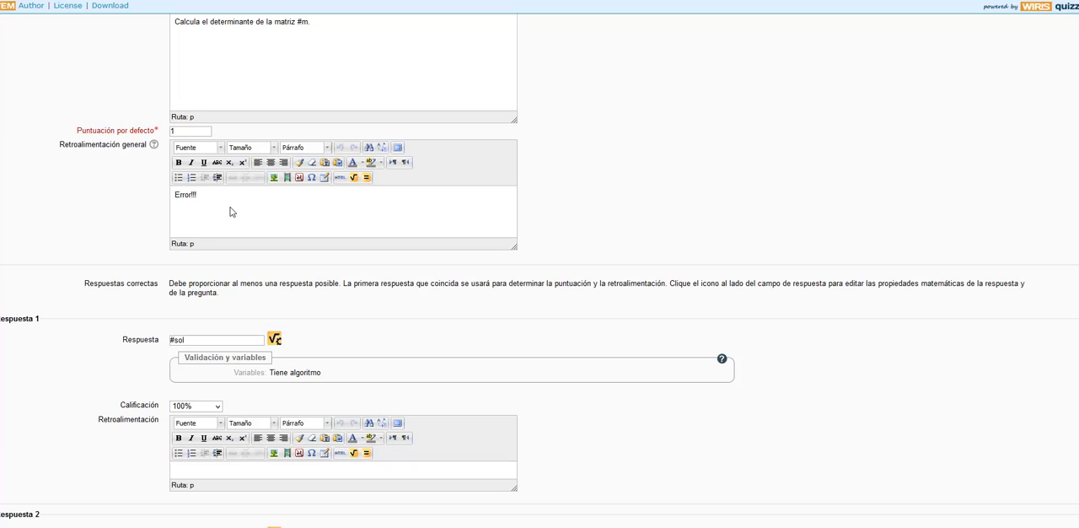
pyautogui.scroll(-2, 234, 212)
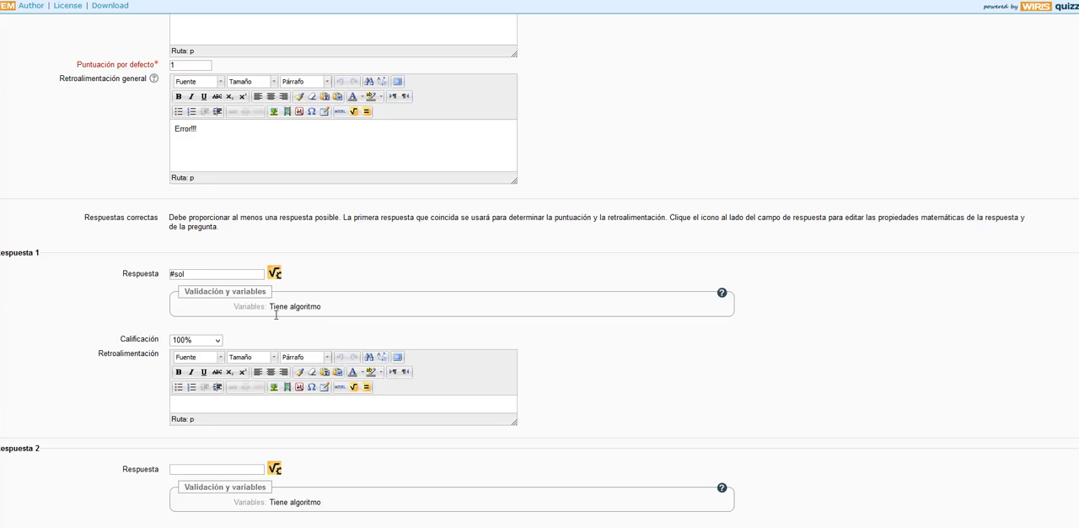
pyautogui.click(275, 273)
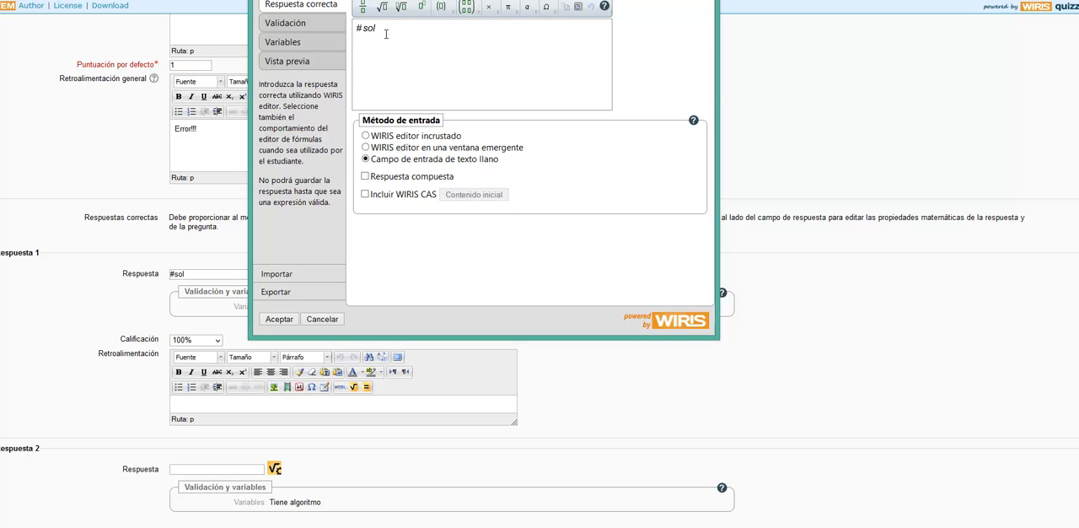
# - View the answer's validation settings, then load its variables algorithm, allowing Java with the choice remembered and running WIRIS cas
pyautogui.click(292, 28)
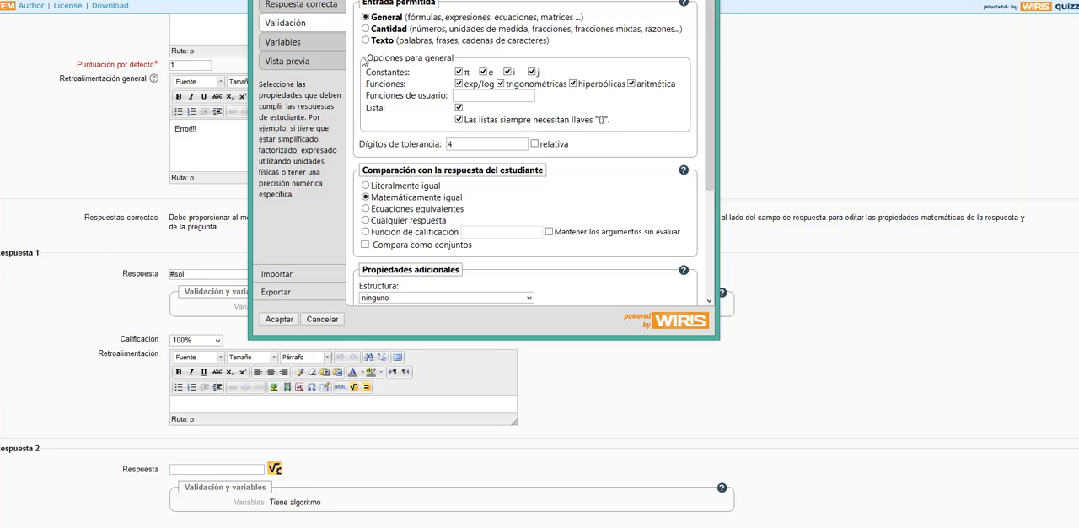
pyautogui.click(310, 44)
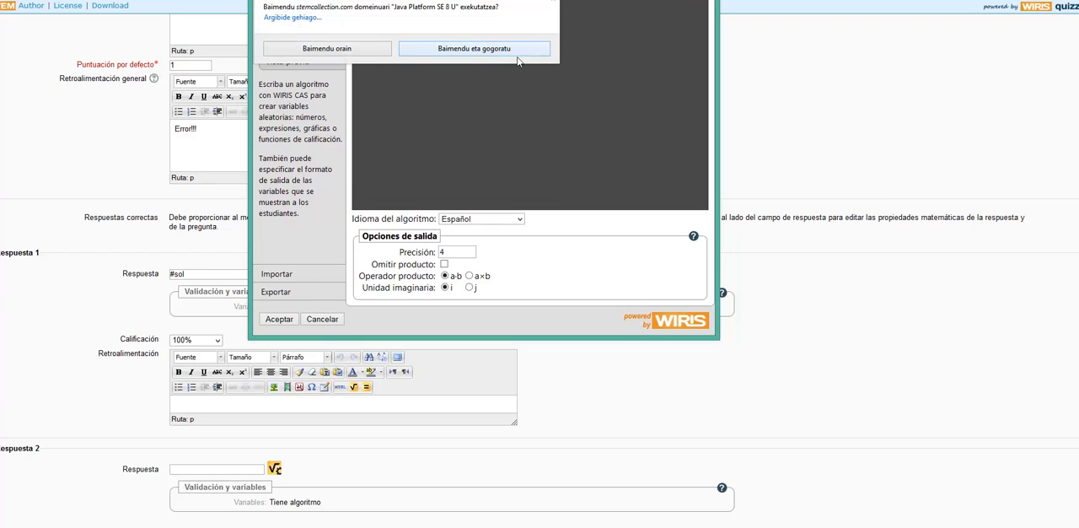
pyautogui.click(497, 49)
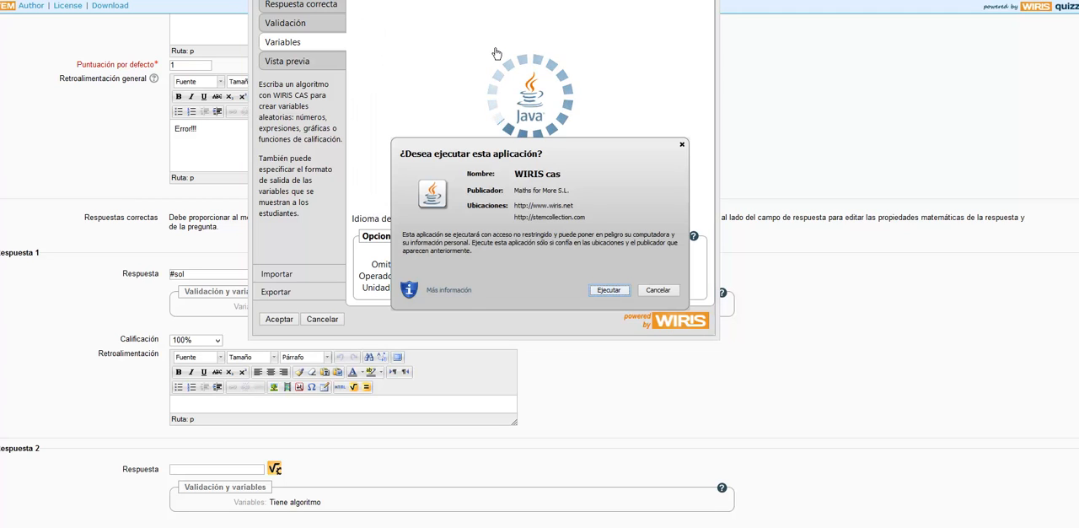
pyautogui.click(606, 292)
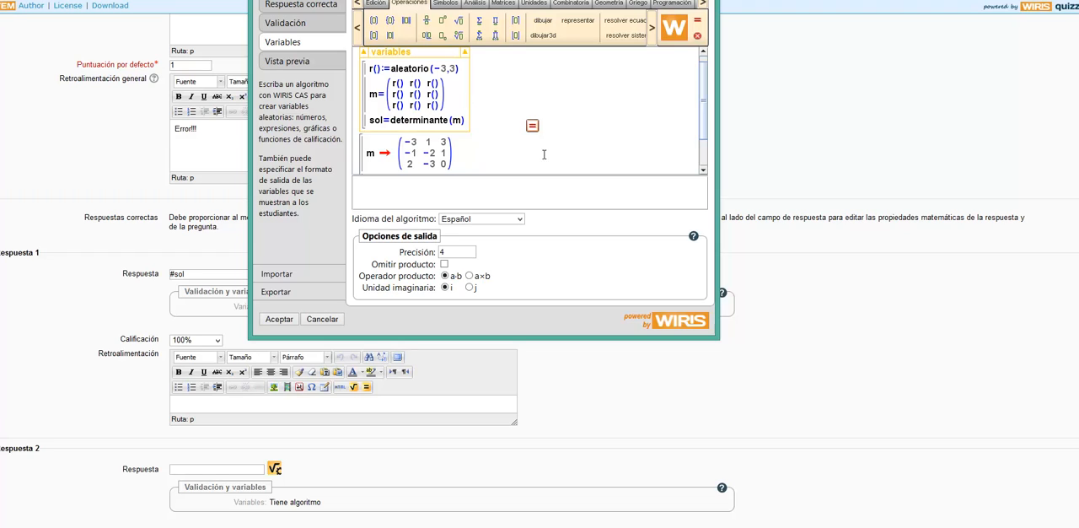
# - Review the algorithm's variable definitions and recalculate the random matrix m and its determinant sol
pyautogui.scroll(-1, 517, 143)
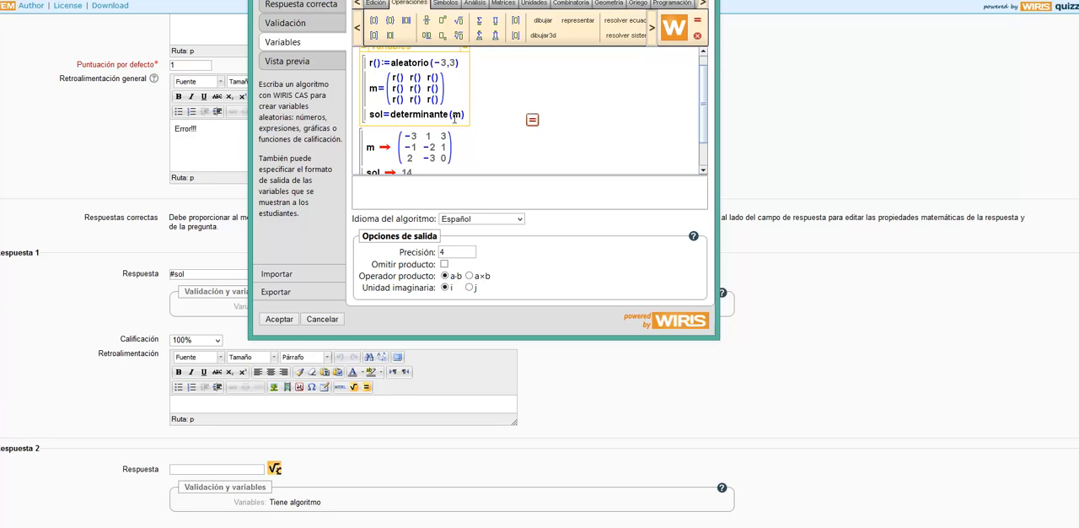
pyautogui.scroll(1, 453, 116)
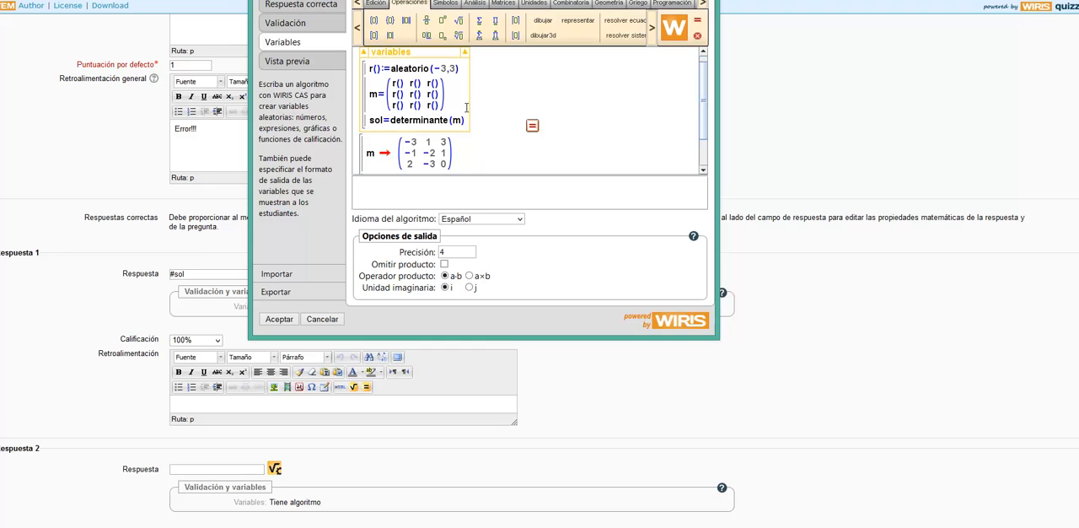
pyautogui.scroll(-2, 501, 125)
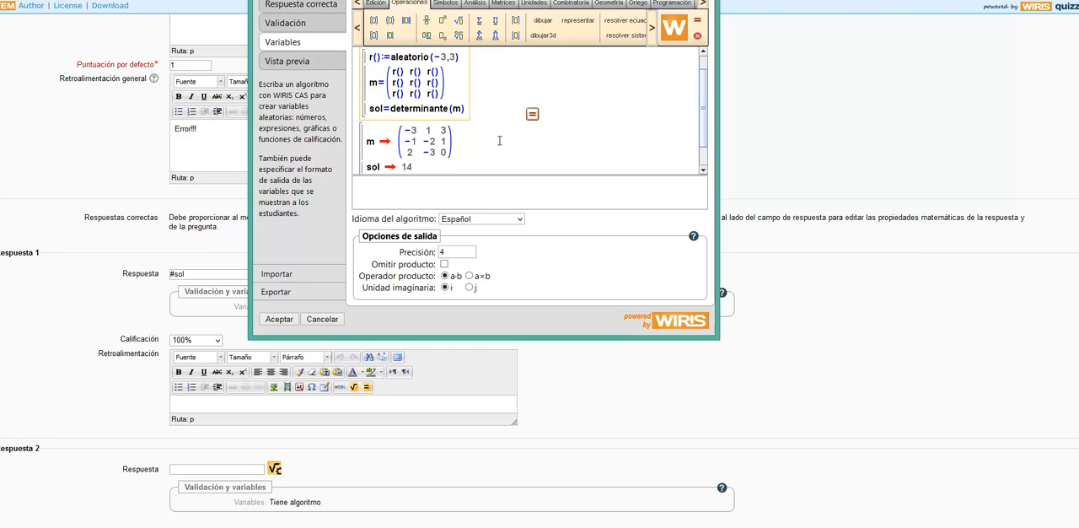
pyautogui.scroll(-1, 500, 141)
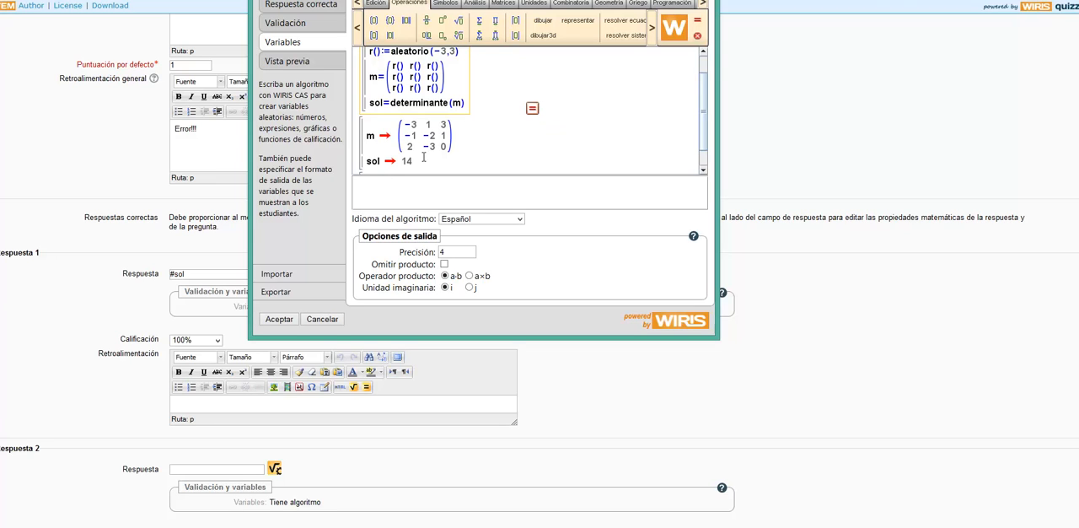
pyautogui.click(532, 109)
pyautogui.click(503, 145)
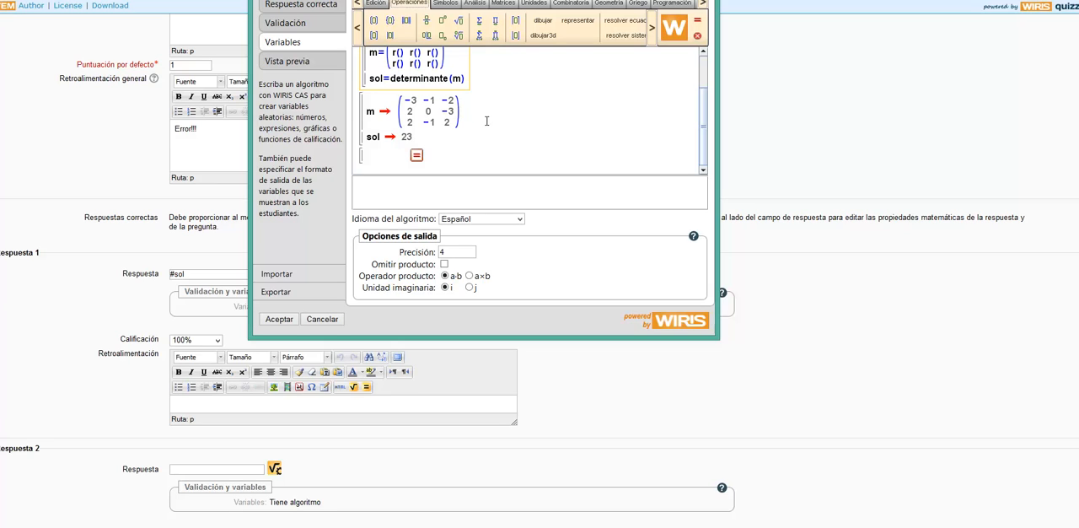
# - Set the algorithm language to Euskara and accept the answer's settings
pyautogui.click(520, 221)
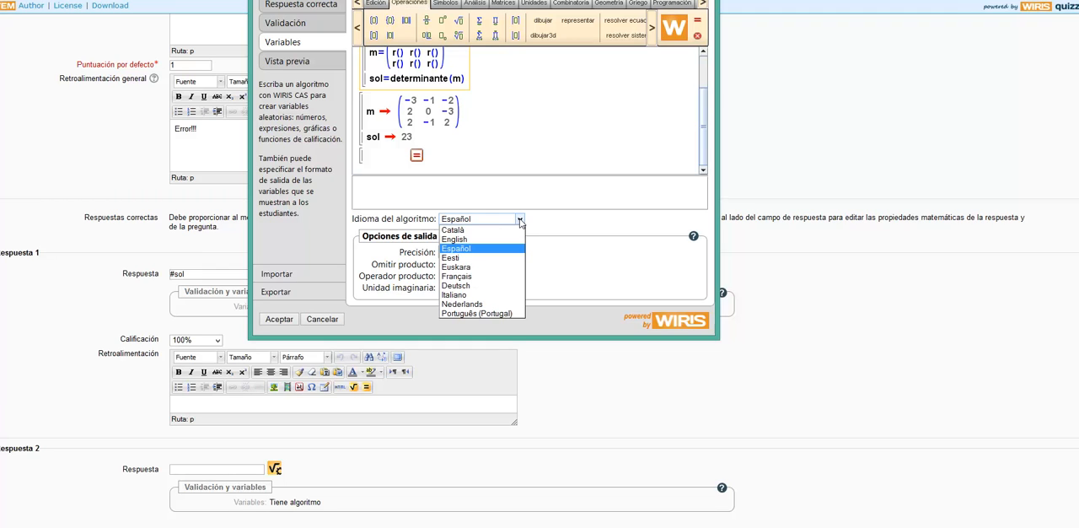
pyautogui.click(463, 267)
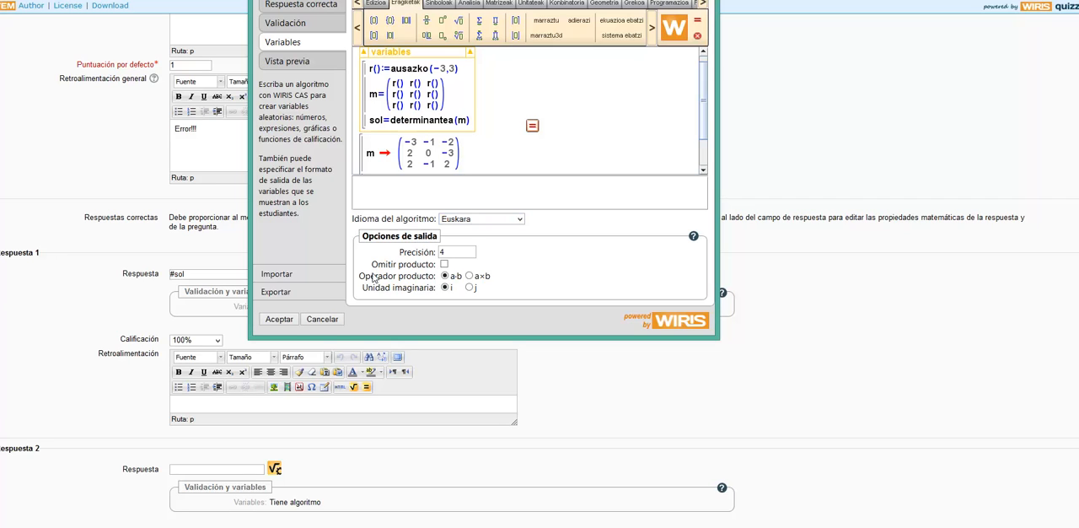
pyautogui.click(282, 321)
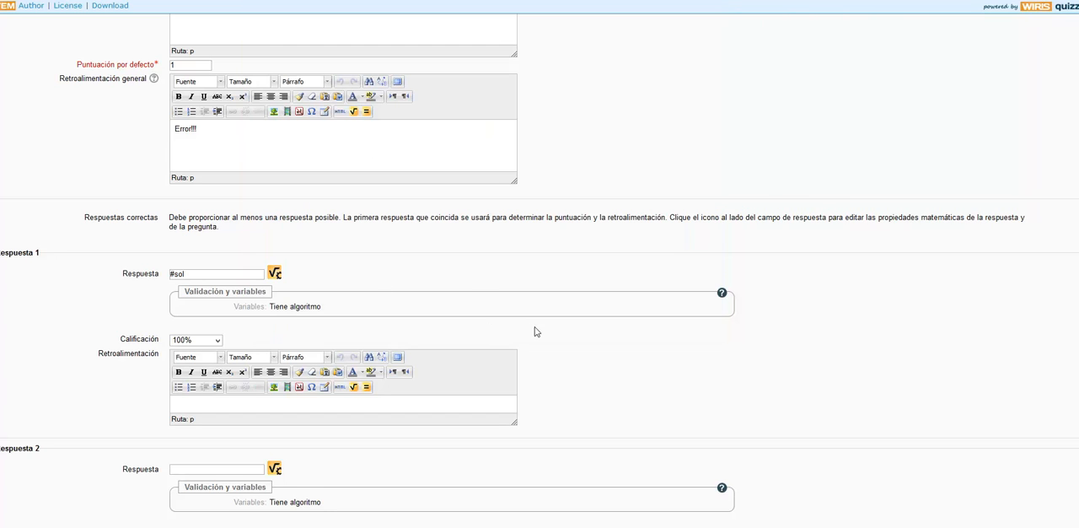
# - Examine the question form's text, answers, grading, penalty for incorrect attempts, and hint sections
pyautogui.scroll(-1, 539, 330)
pyautogui.scroll(-2, 597, 307)
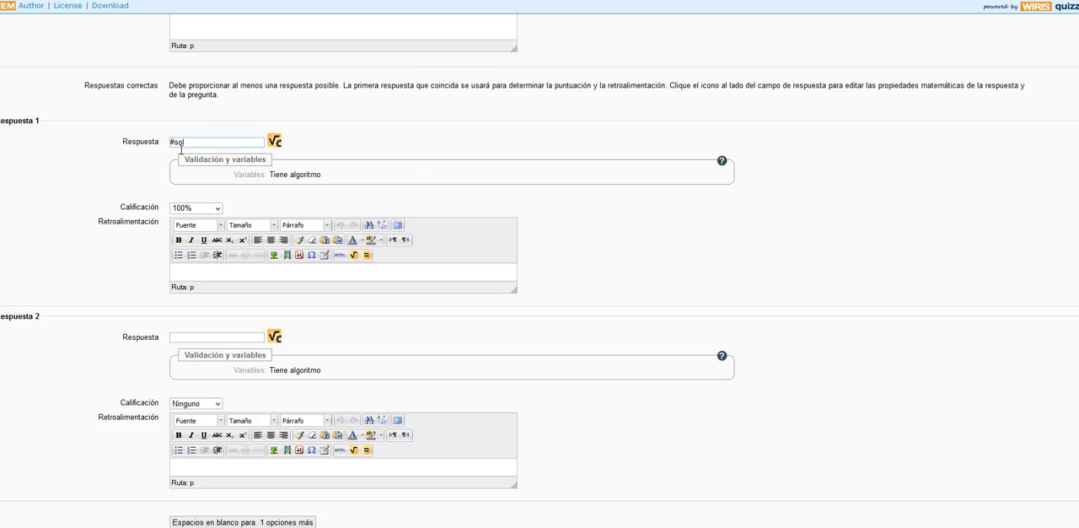
pyautogui.scroll(8, 180, 145)
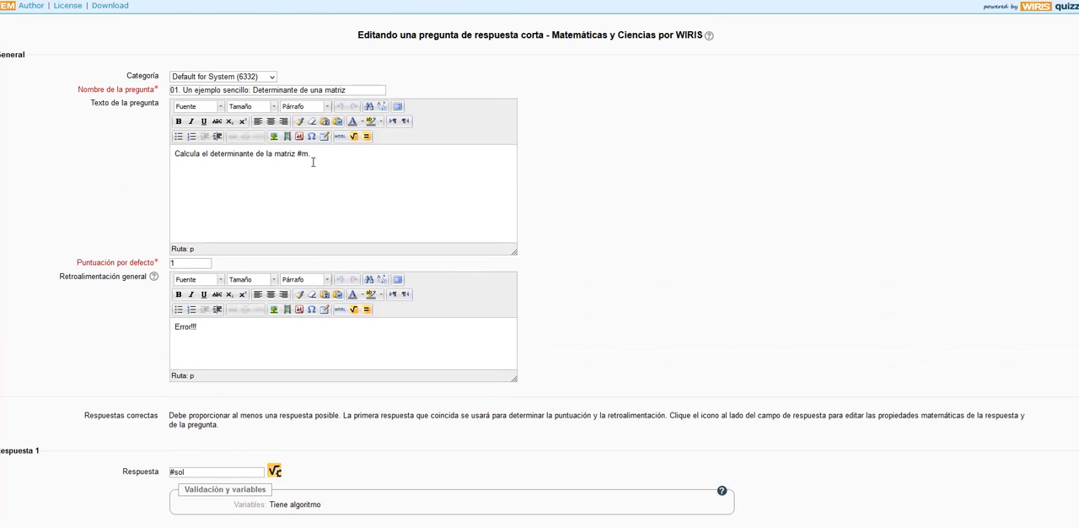
pyautogui.scroll(-6, 311, 163)
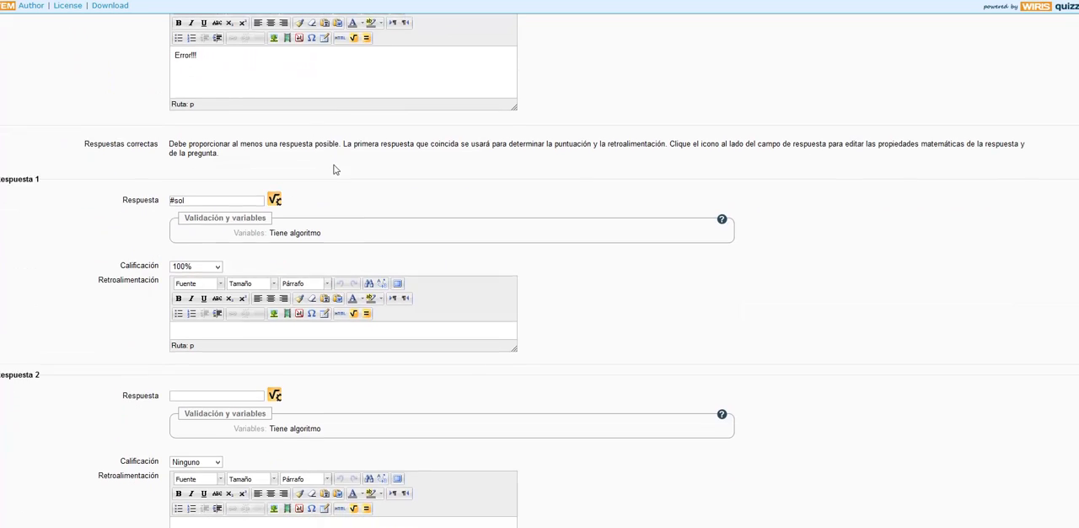
pyautogui.scroll(-3, 334, 162)
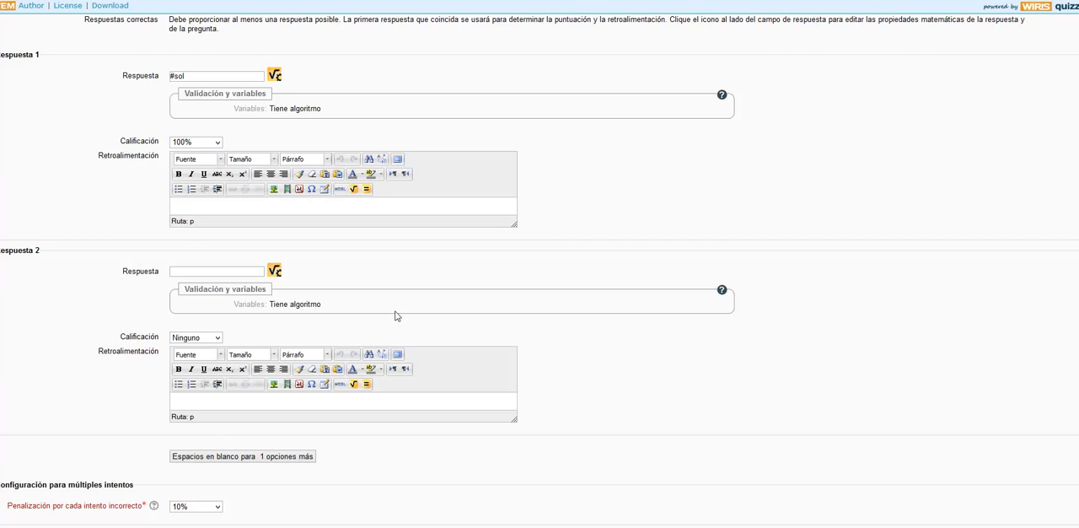
pyautogui.scroll(-3, 408, 304)
pyautogui.scroll(-1, 409, 304)
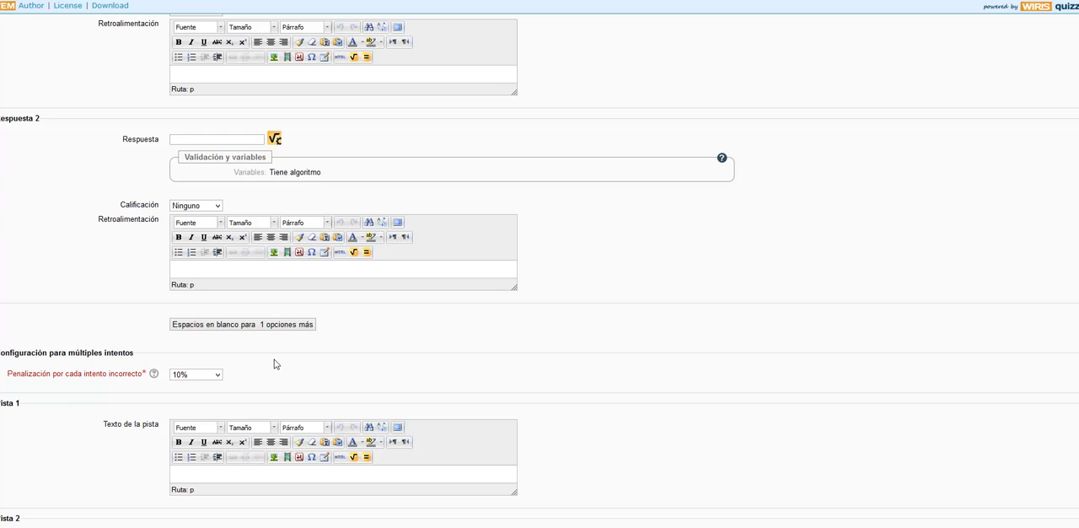
pyautogui.scroll(-3, 282, 359)
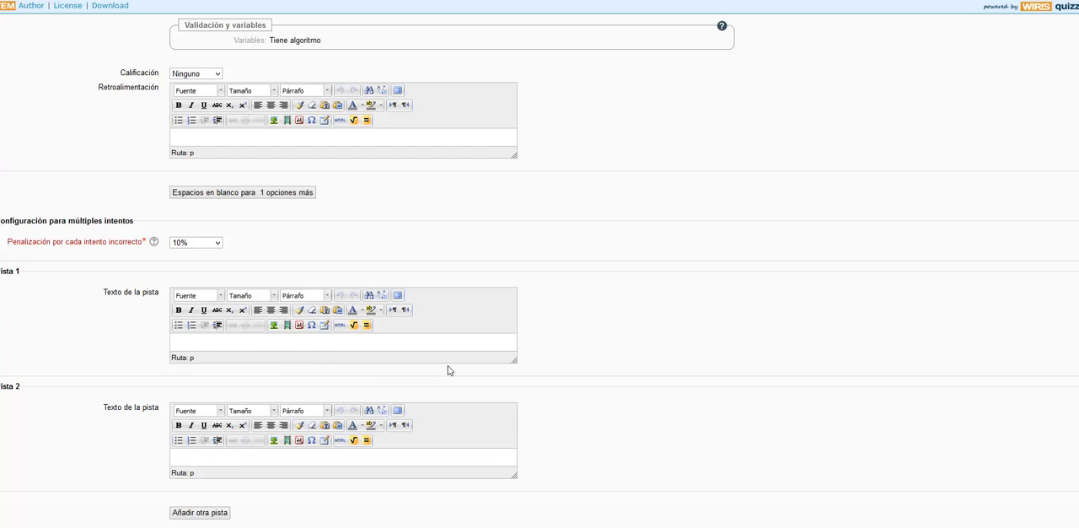
pyautogui.scroll(3, 450, 369)
pyautogui.scroll(-4, 498, 379)
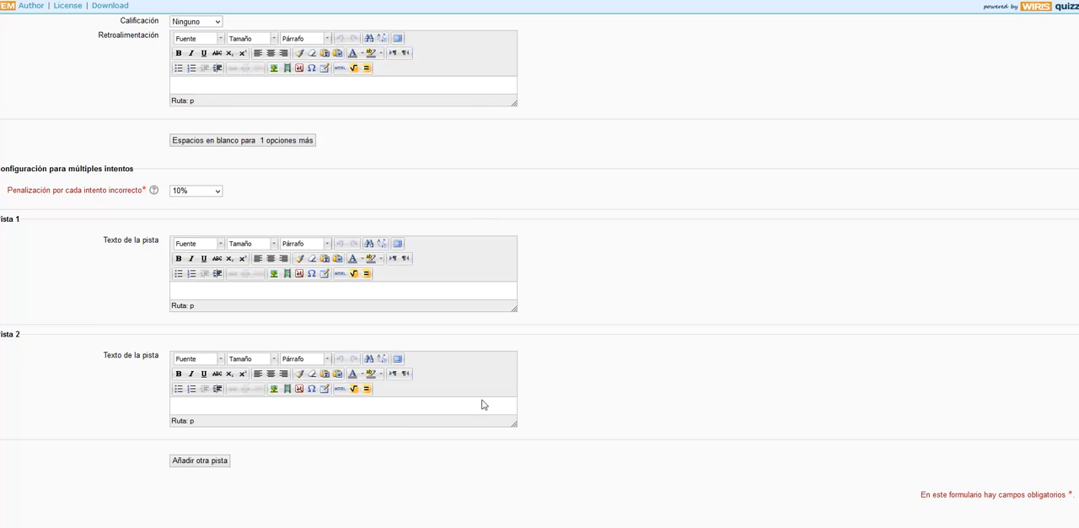
pyautogui.scroll(10, 485, 405)
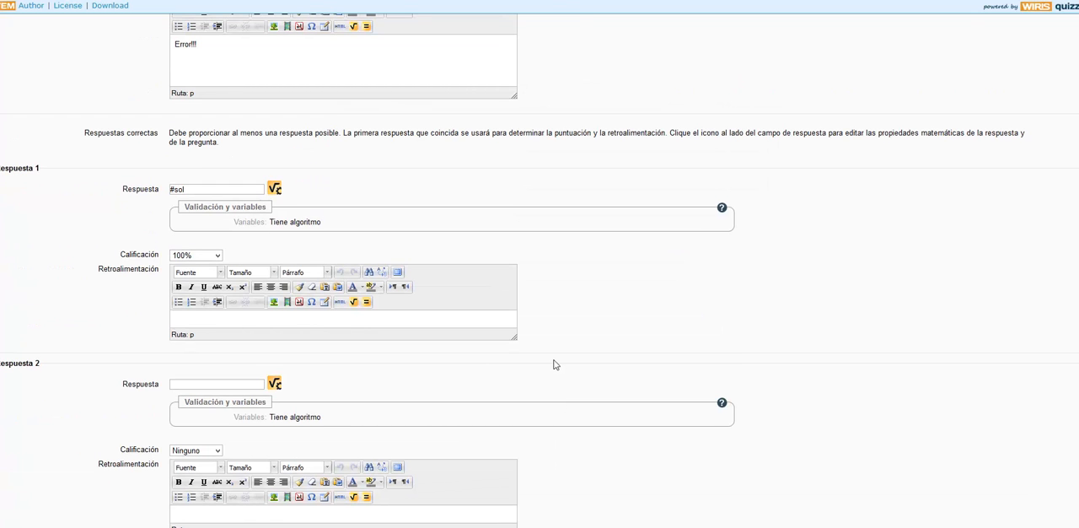
pyautogui.scroll(3, 549, 321)
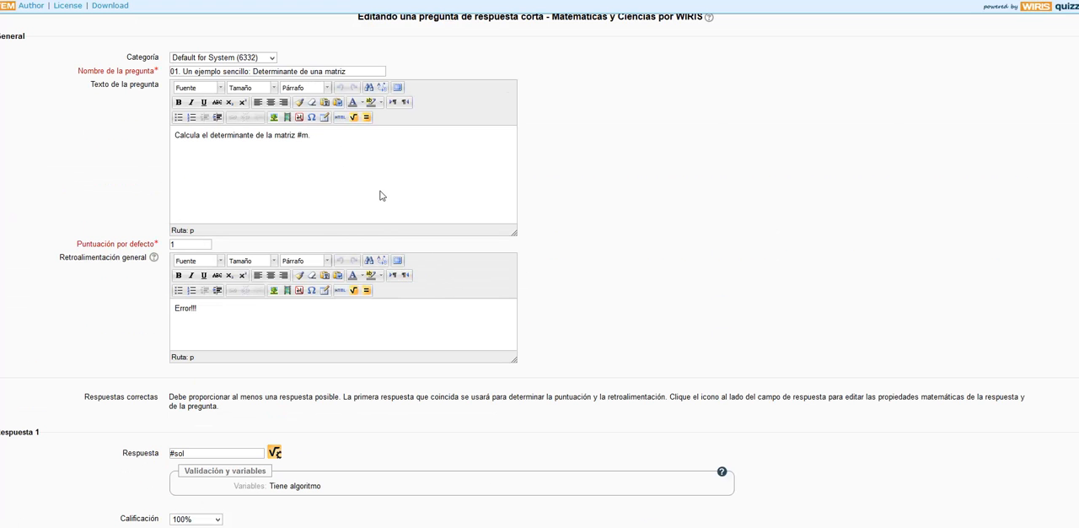
pyautogui.scroll(1, 388, 190)
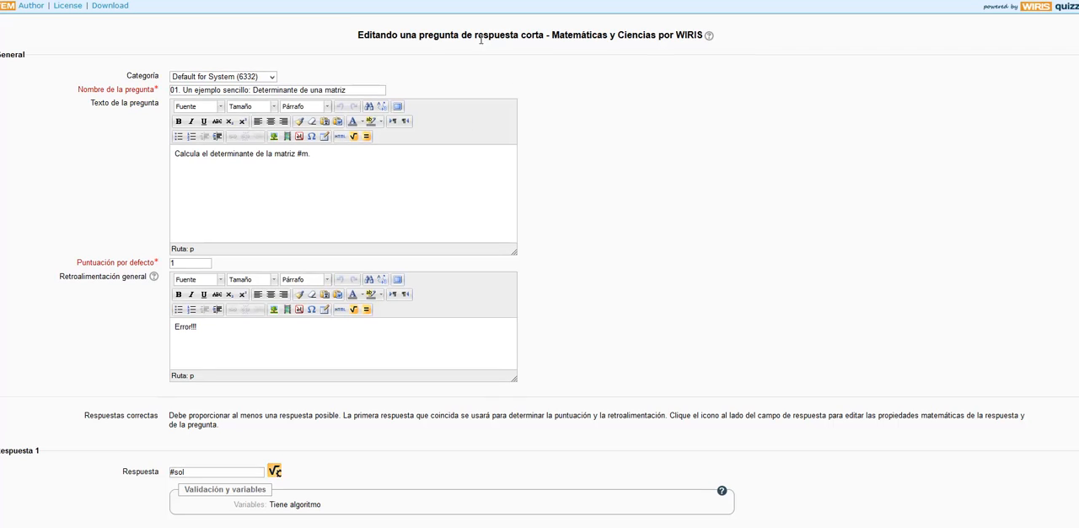